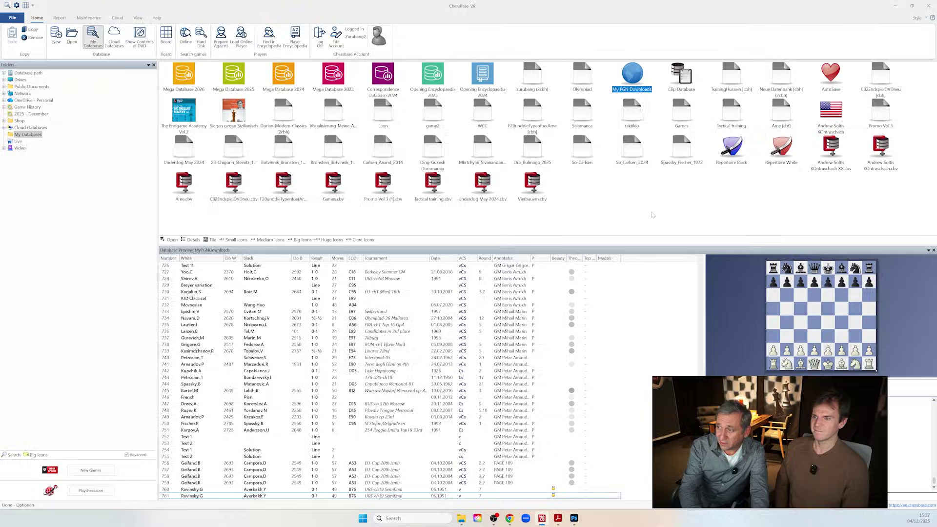
On a new board, play 1.e4 e6 2.d4 d5 3.e5 c5 4.c3 Nc6 5.Nf3
{"action": "key", "text": "ctrl+n"}
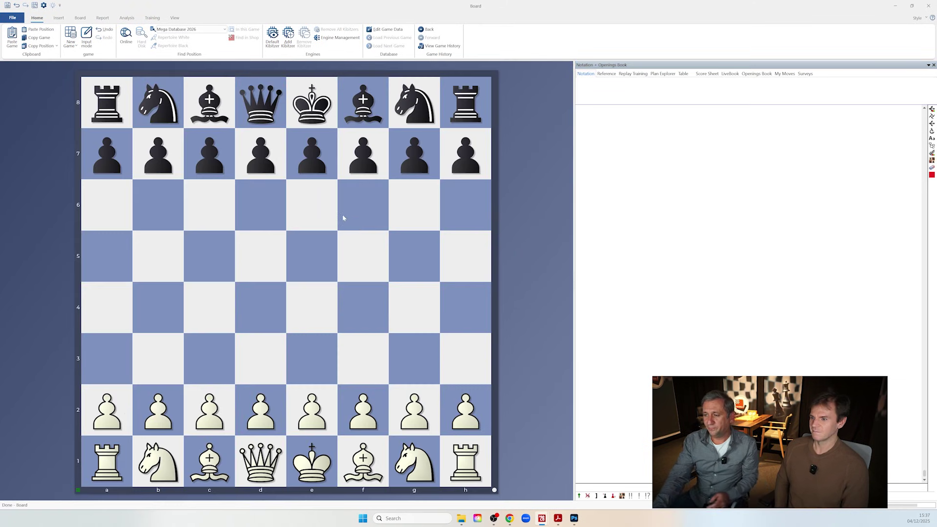
{"action": "mouse_move", "coordinate": [313, 412]}
{"action": "left_mouse_down"}
{"action": "mouse_move", "coordinate": [336, 313]}
{"action": "mouse_move", "coordinate": [312, 307]}
{"action": "left_mouse_up"}
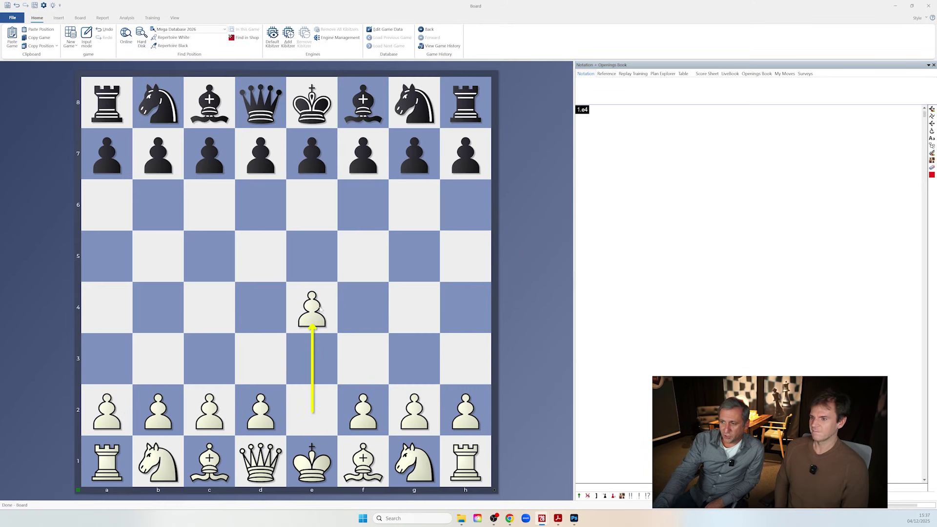
{"action": "left_click_drag", "start_coordinate": [318, 149], "coordinate": [315, 201]}
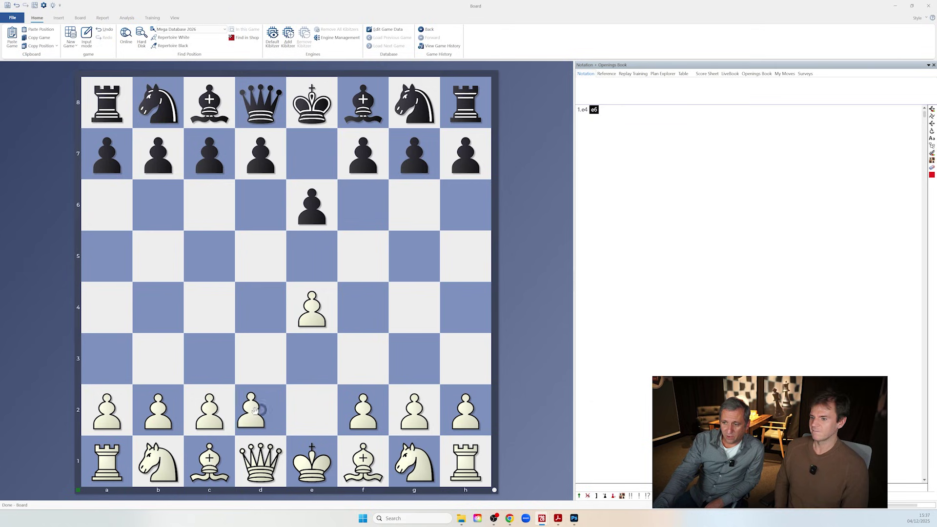
{"action": "left_click_drag", "start_coordinate": [273, 405], "coordinate": [270, 300]}
{"action": "left_click_drag", "start_coordinate": [260, 156], "coordinate": [263, 258]}
{"action": "left_click_drag", "start_coordinate": [313, 305], "coordinate": [313, 254]}
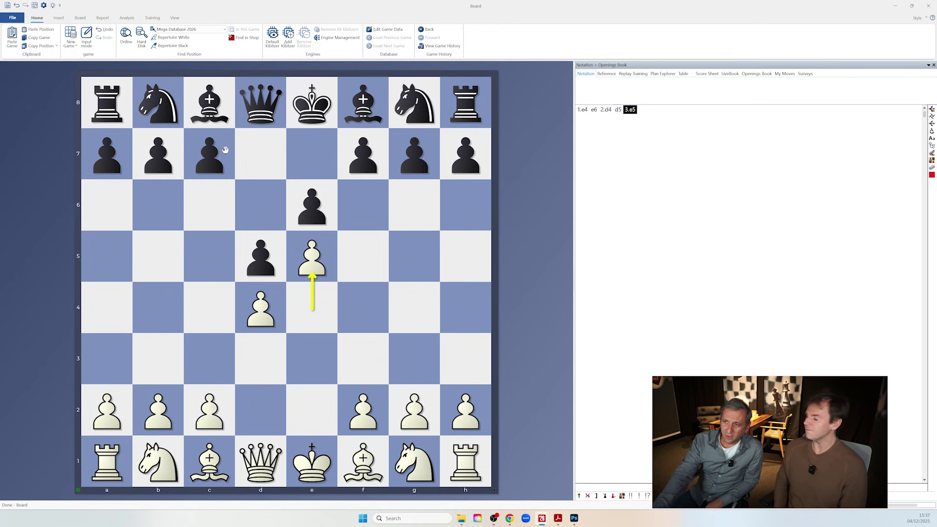
{"action": "mouse_move", "coordinate": [209, 155]}
{"action": "left_mouse_down"}
{"action": "mouse_move", "coordinate": [224, 233]}
{"action": "mouse_move", "coordinate": [211, 255]}
{"action": "left_mouse_up"}
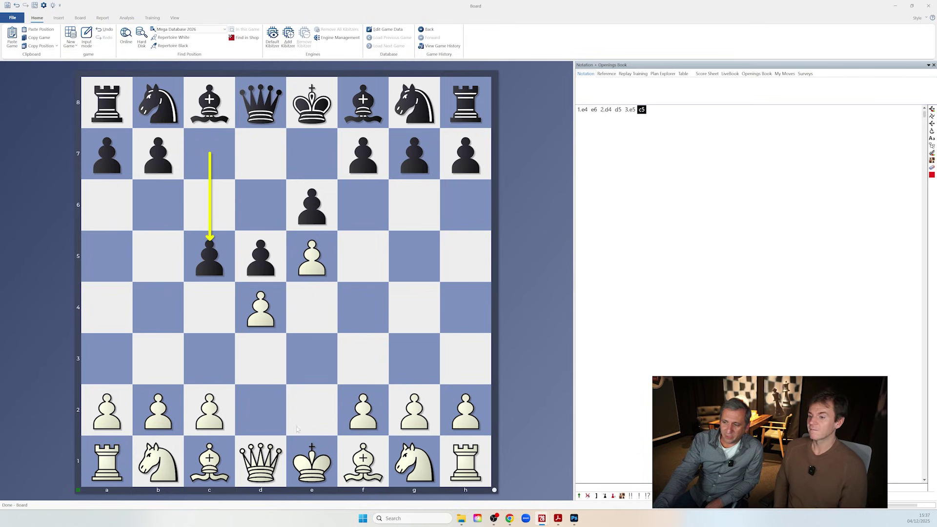
{"action": "left_click_drag", "start_coordinate": [225, 396], "coordinate": [215, 360]}
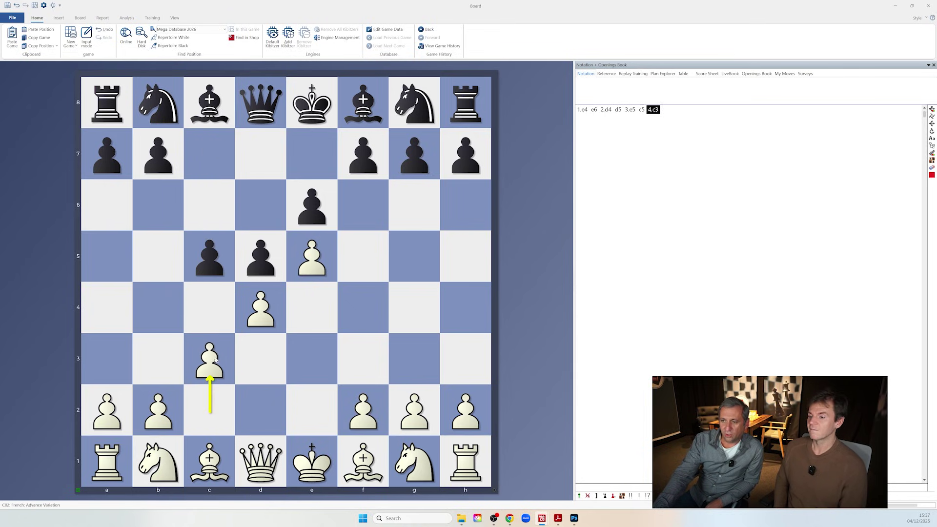
{"action": "left_click_drag", "start_coordinate": [162, 109], "coordinate": [211, 212]}
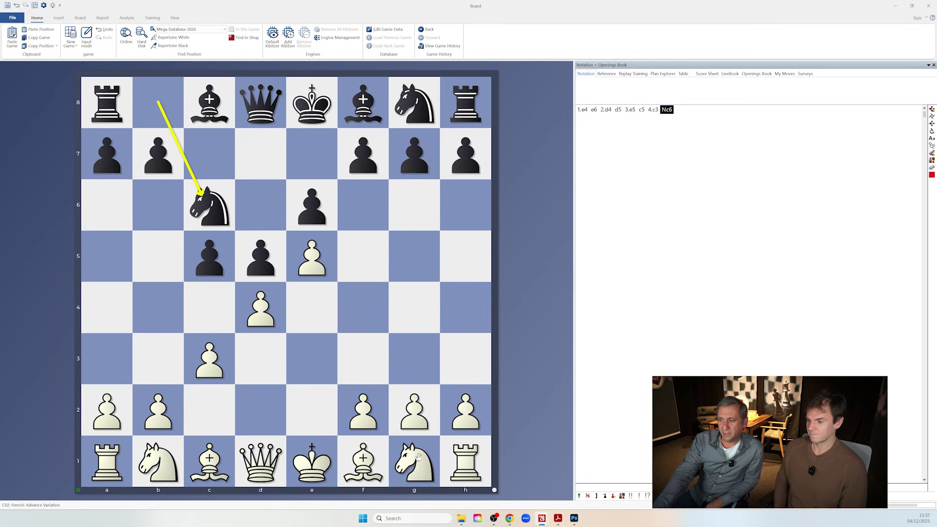
{"action": "left_click_drag", "start_coordinate": [414, 466], "coordinate": [361, 359]}
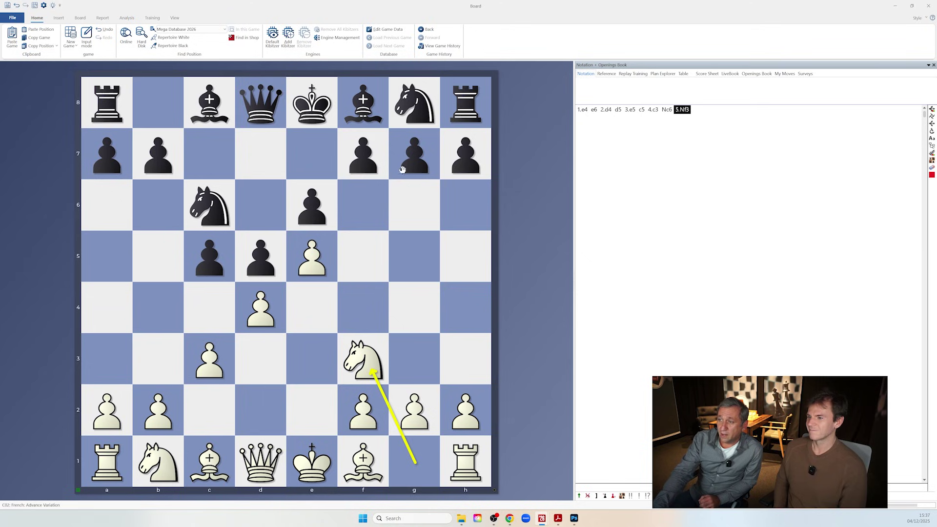
Play 5...f6 6.exf6 Nxf6 on the board
{"action": "left_click_drag", "start_coordinate": [364, 154], "coordinate": [363, 205]}
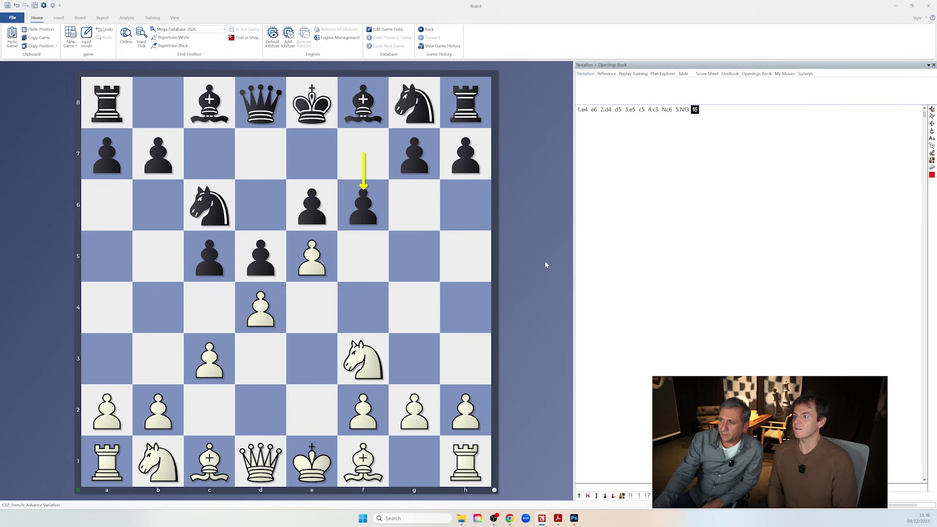
{"action": "left_click_drag", "start_coordinate": [312, 256], "coordinate": [363, 205]}
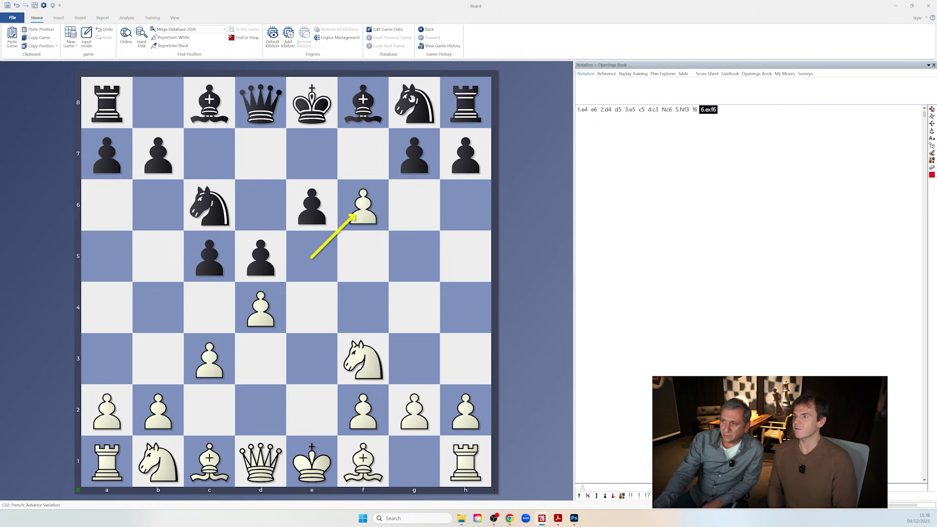
{"action": "left_click_drag", "start_coordinate": [414, 102], "coordinate": [366, 204]}
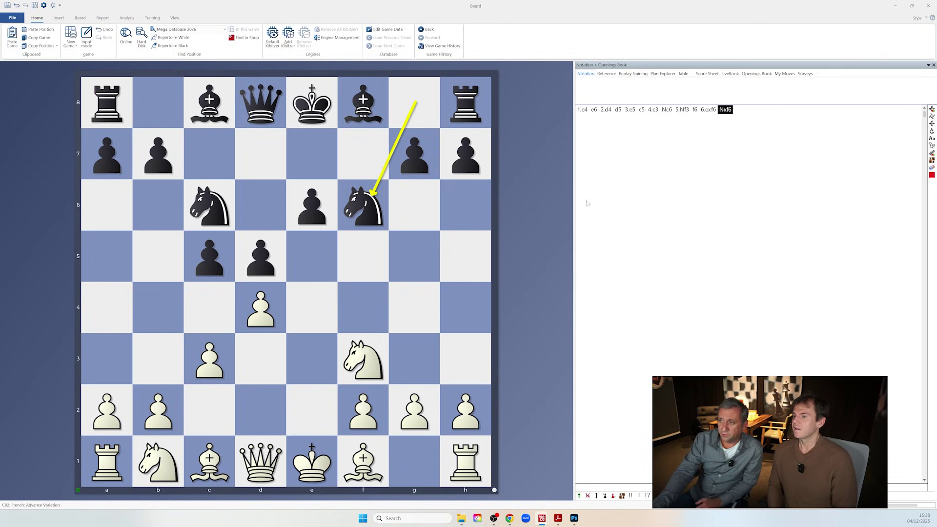
Return the board to the position after 5.Nf3 via the notation
{"action": "left_click", "coordinate": [684, 110]}
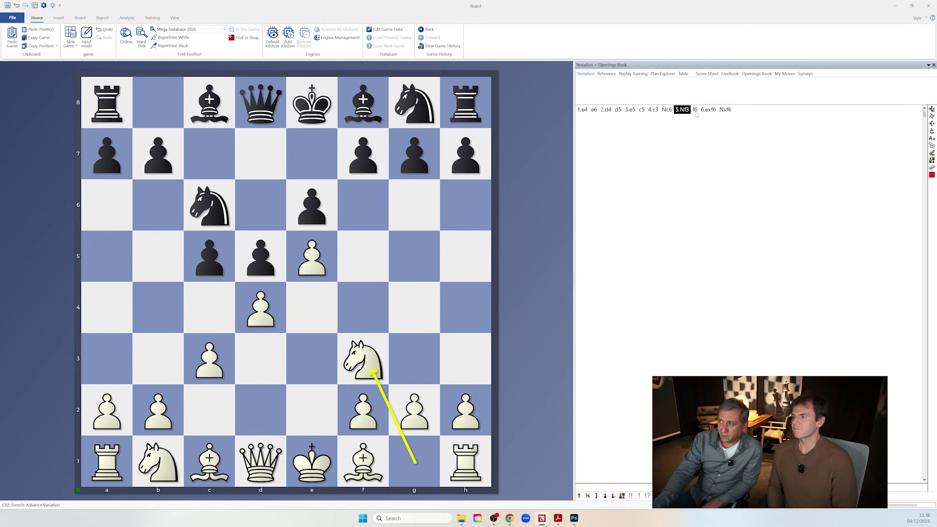
{"action": "left_click", "coordinate": [695, 111]}
{"action": "left_click", "coordinate": [685, 112]}
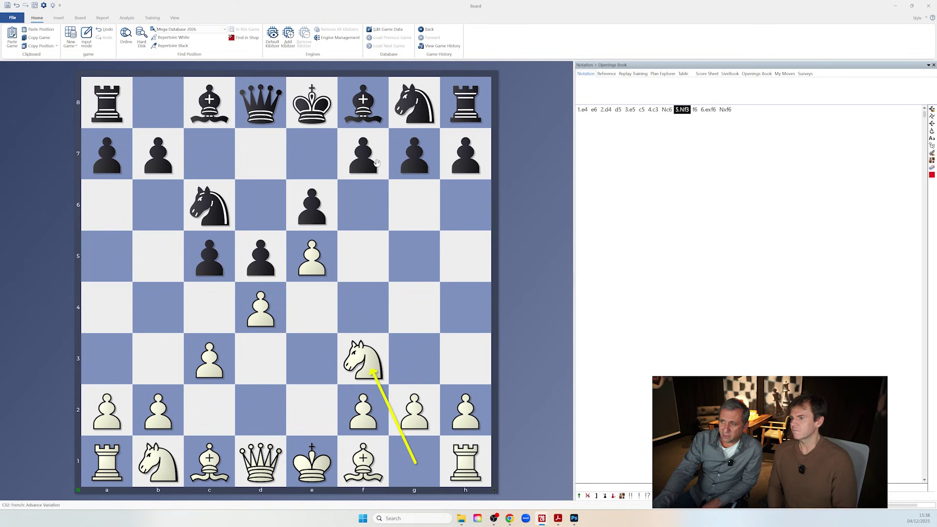
Enter 5...f5 as a new variation alongside 5...f6
{"action": "mouse_move", "coordinate": [374, 162]}
{"action": "left_mouse_down"}
{"action": "mouse_move", "coordinate": [356, 229]}
{"action": "mouse_move", "coordinate": [361, 261]}
{"action": "left_mouse_up"}
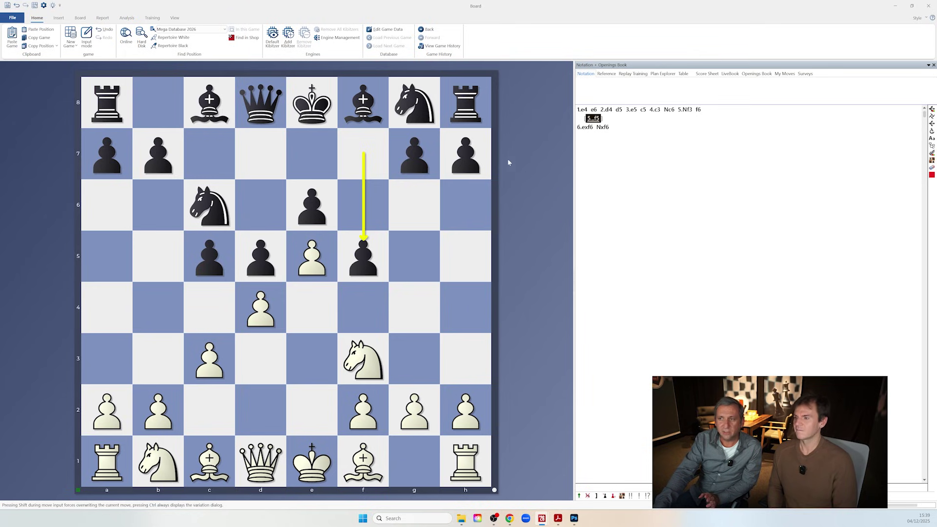
Generate an Opening Report on 5...f5 from the Report tab, restricted to long games
{"action": "left_click", "coordinate": [105, 18]}
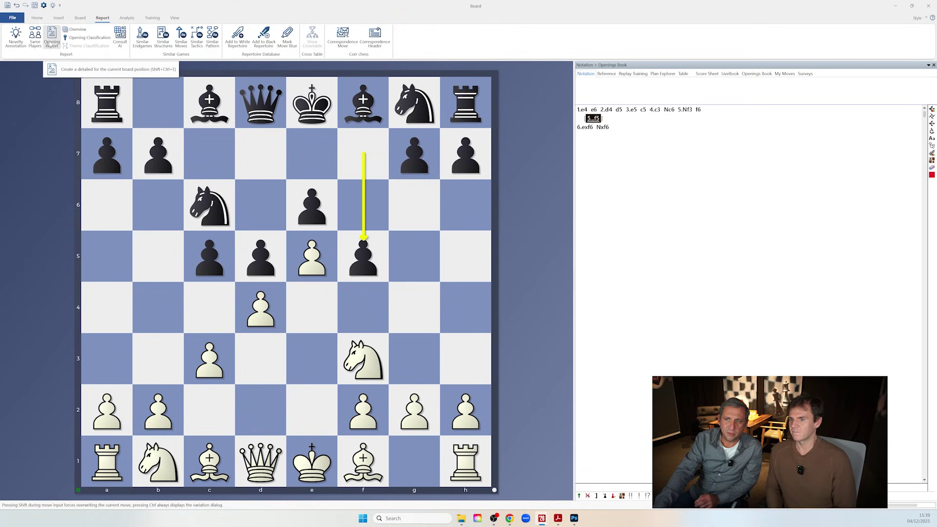
{"action": "left_click", "coordinate": [50, 43]}
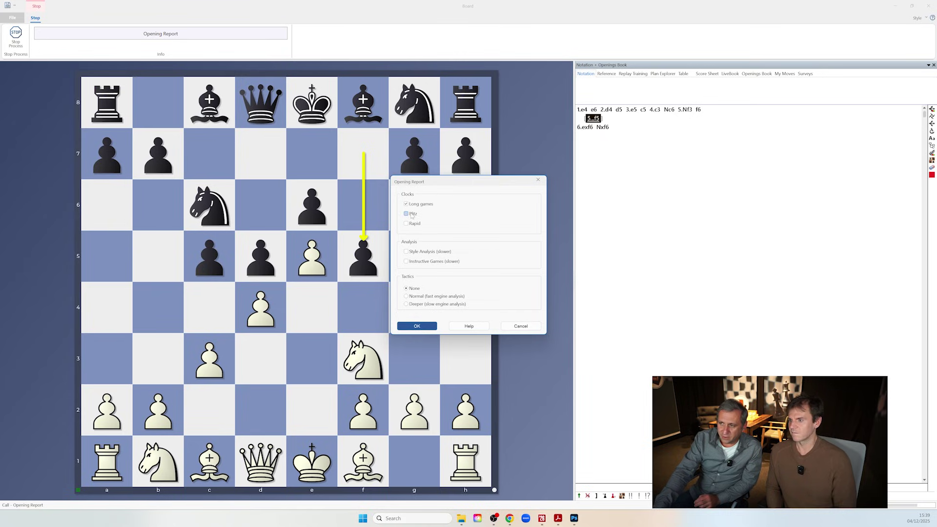
{"action": "left_click", "coordinate": [417, 326]}
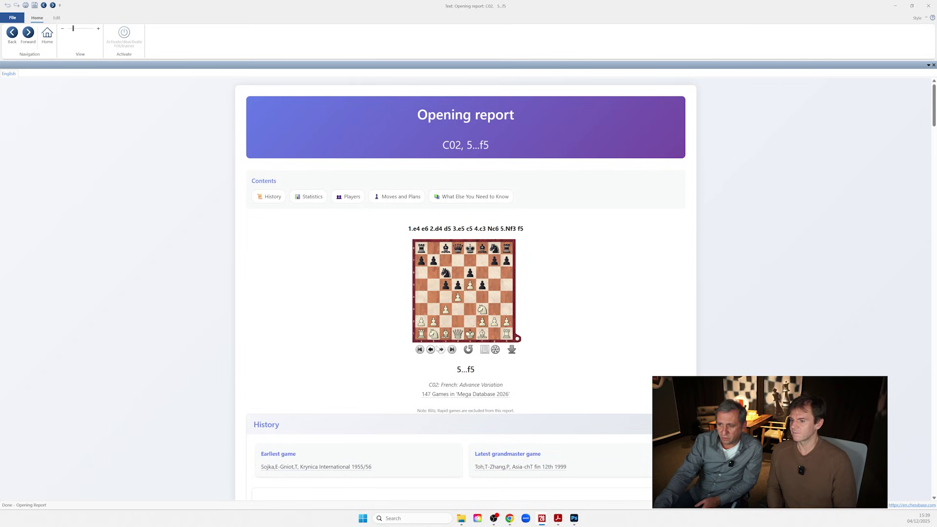
Scroll the report past the opening board and History chart to the Players section
{"action": "scroll", "coordinate": [372, 343], "scroll_direction": "down", "scroll_amount": 1}
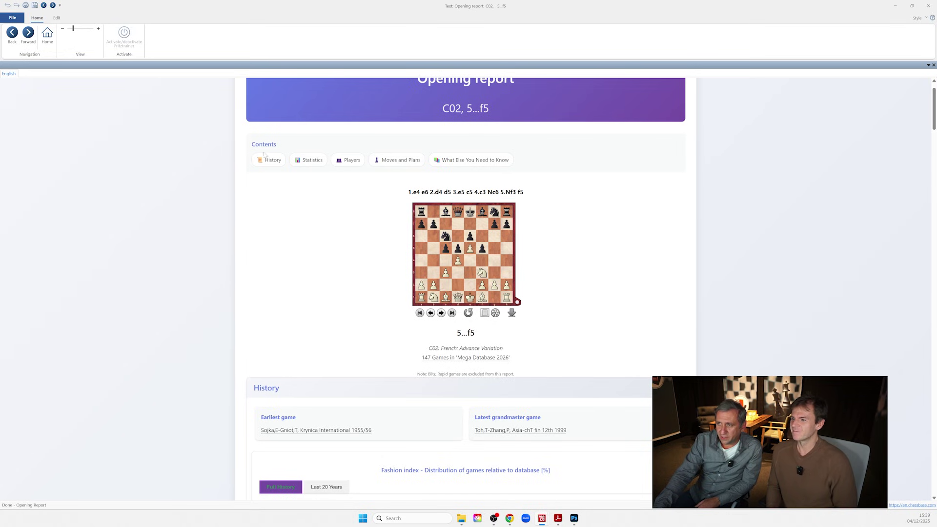
{"action": "scroll", "coordinate": [318, 296], "scroll_direction": "down", "scroll_amount": 2}
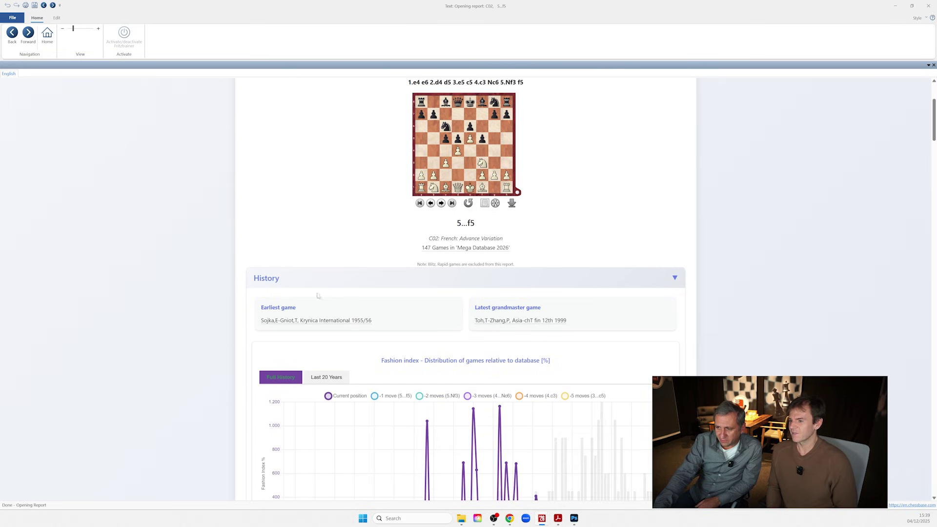
{"action": "scroll", "coordinate": [318, 295], "scroll_direction": "down", "scroll_amount": 3}
{"action": "scroll", "coordinate": [473, 210], "scroll_direction": "up", "scroll_amount": 3}
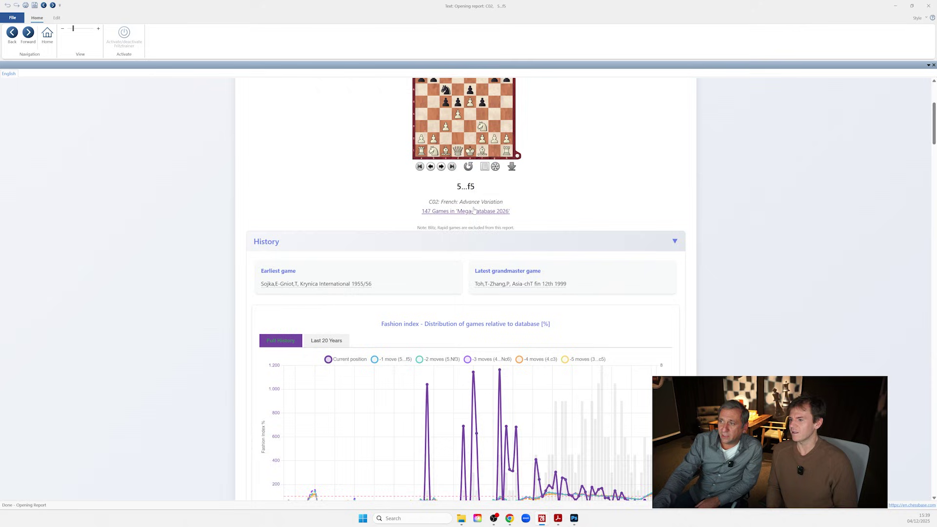
{"action": "scroll", "coordinate": [473, 210], "scroll_direction": "up", "scroll_amount": 4}
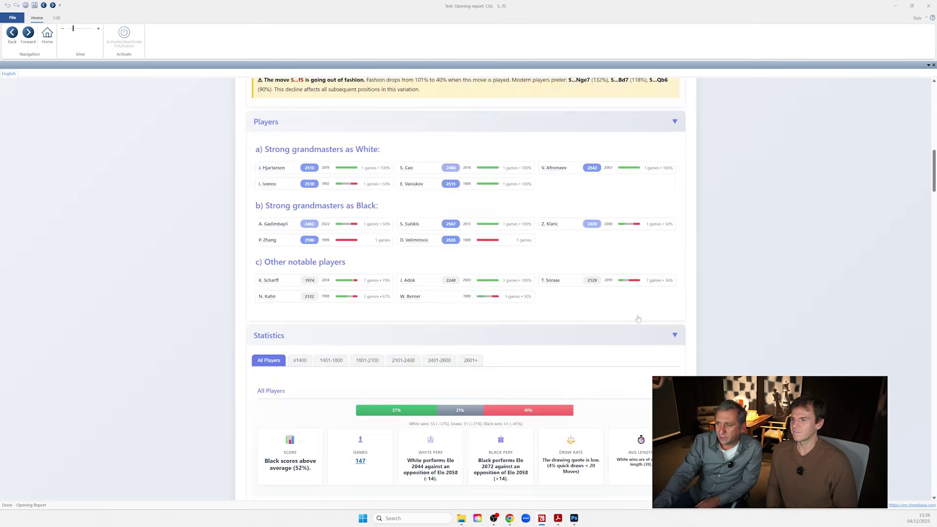
Scroll to the Statistics section with the score-by-Elo table and Elo distribution charts
{"action": "scroll", "coordinate": [638, 318], "scroll_direction": "down", "scroll_amount": 5}
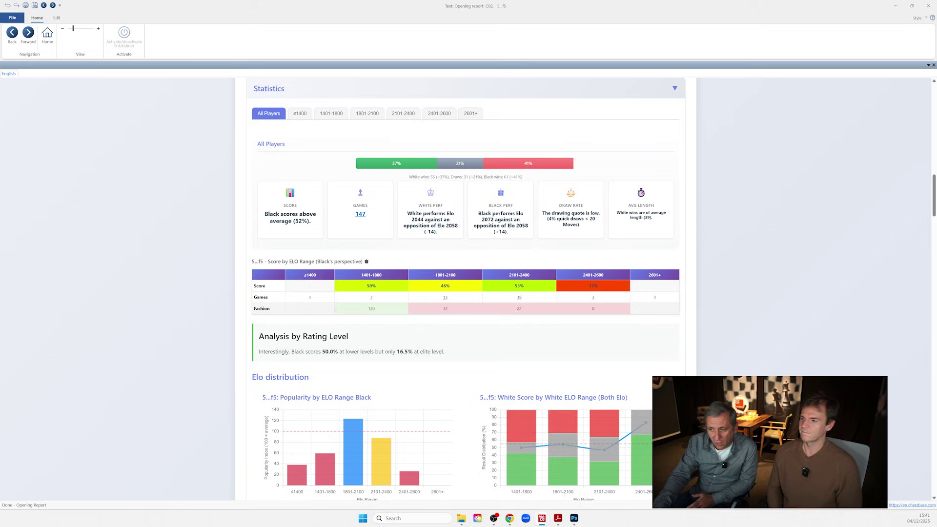
Scroll through the Moves and Plans table to Black's main responses to 6.Be2
{"action": "scroll", "coordinate": [444, 326], "scroll_direction": "down", "scroll_amount": 5}
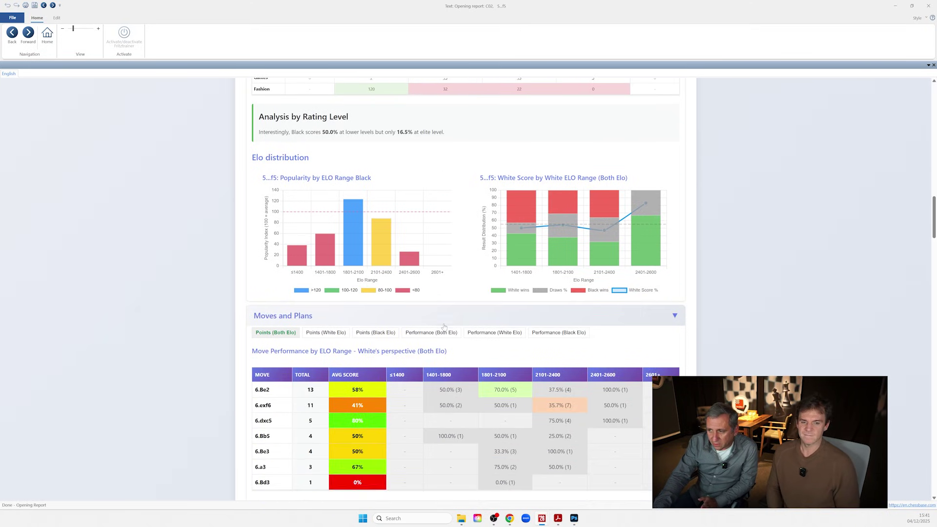
{"action": "scroll", "coordinate": [444, 326], "scroll_direction": "down", "scroll_amount": 3}
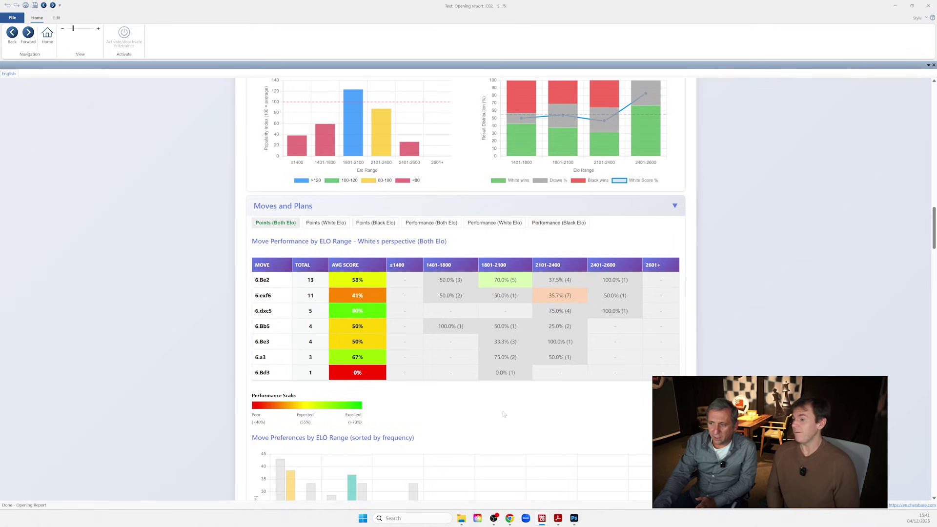
{"action": "scroll", "coordinate": [504, 414], "scroll_direction": "up", "scroll_amount": 4}
{"action": "scroll", "coordinate": [490, 387], "scroll_direction": "down", "scroll_amount": 2}
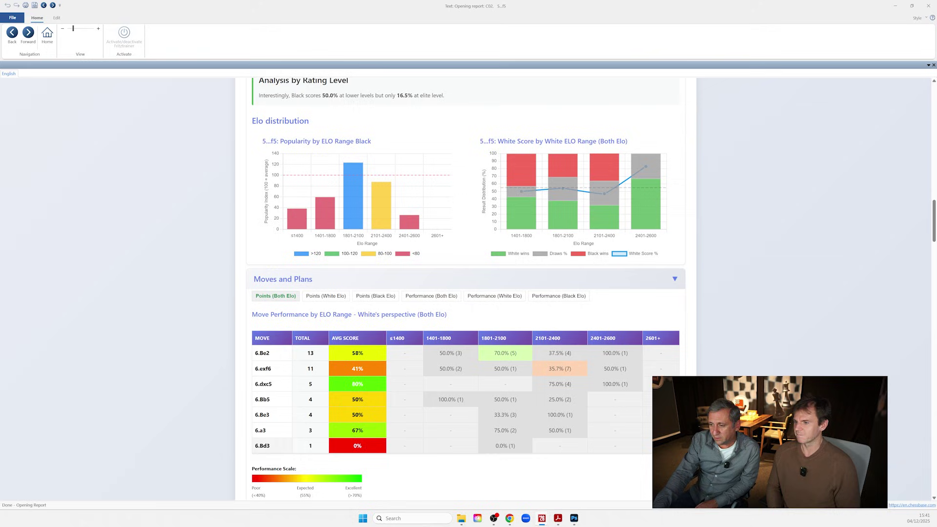
{"action": "scroll", "coordinate": [618, 466], "scroll_direction": "down", "scroll_amount": 3}
{"action": "scroll", "coordinate": [608, 454], "scroll_direction": "down", "scroll_amount": 2}
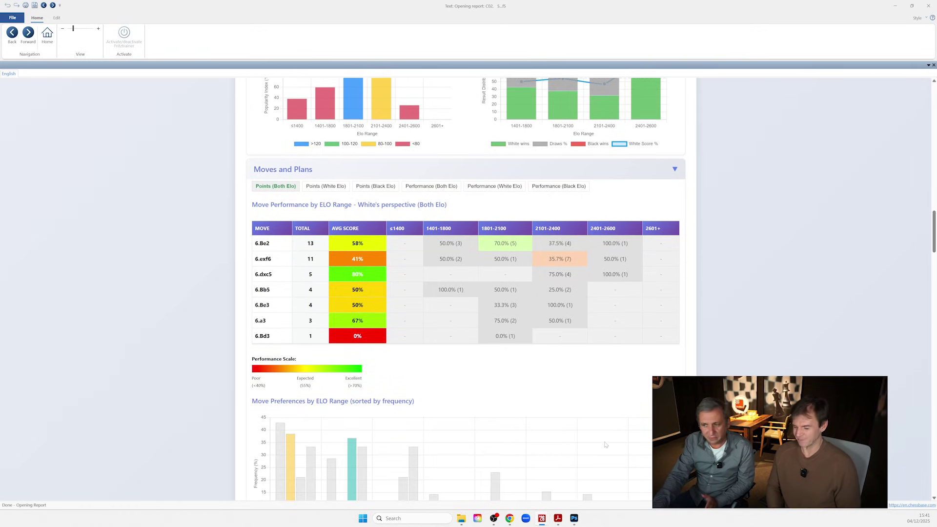
{"action": "scroll", "coordinate": [605, 444], "scroll_direction": "down", "scroll_amount": 2}
{"action": "scroll", "coordinate": [613, 426], "scroll_direction": "up", "scroll_amount": 5}
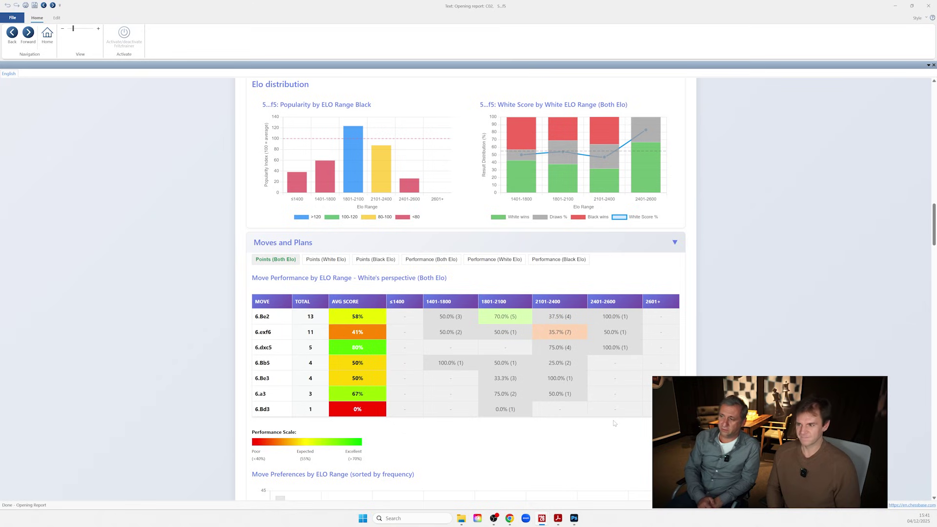
{"action": "scroll", "coordinate": [620, 405], "scroll_direction": "up", "scroll_amount": 5}
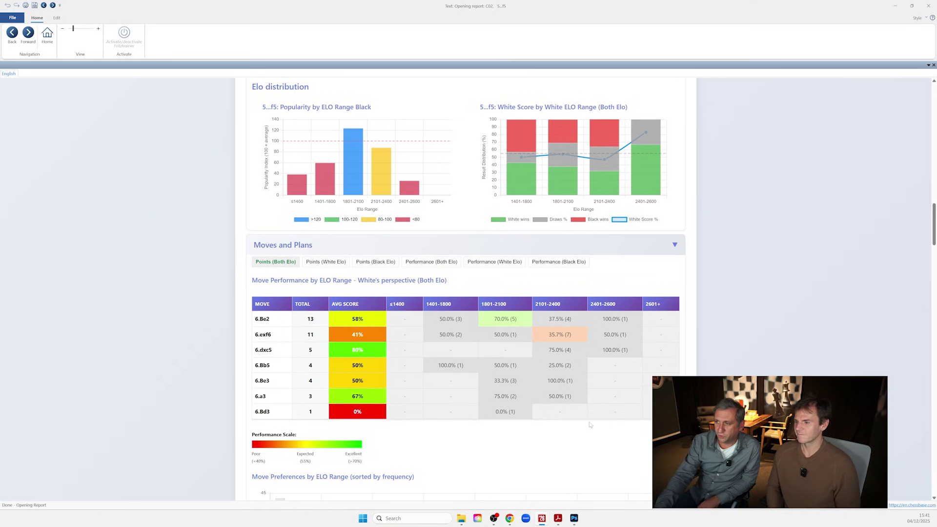
{"action": "scroll", "coordinate": [629, 386], "scroll_direction": "down", "scroll_amount": 10}
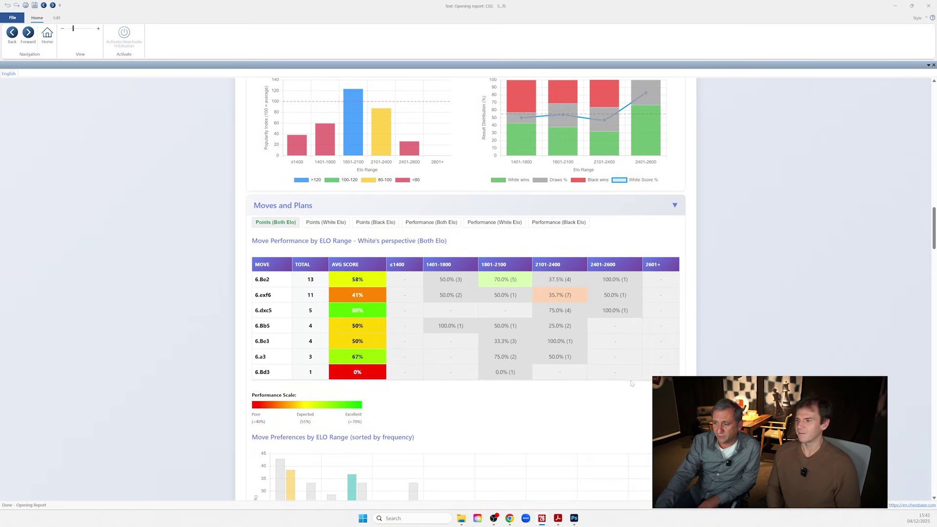
Scroll past sections B–G to the What Else You Need to Know table with 4.Nf3 and 4.dxc5
{"action": "scroll", "coordinate": [626, 375], "scroll_direction": "down", "scroll_amount": 6}
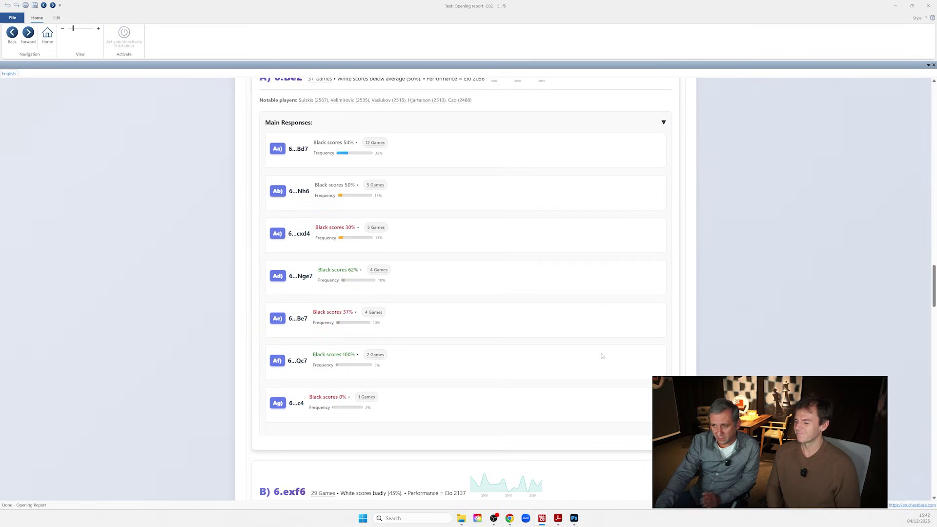
{"action": "scroll", "coordinate": [599, 359], "scroll_direction": "down", "scroll_amount": 3}
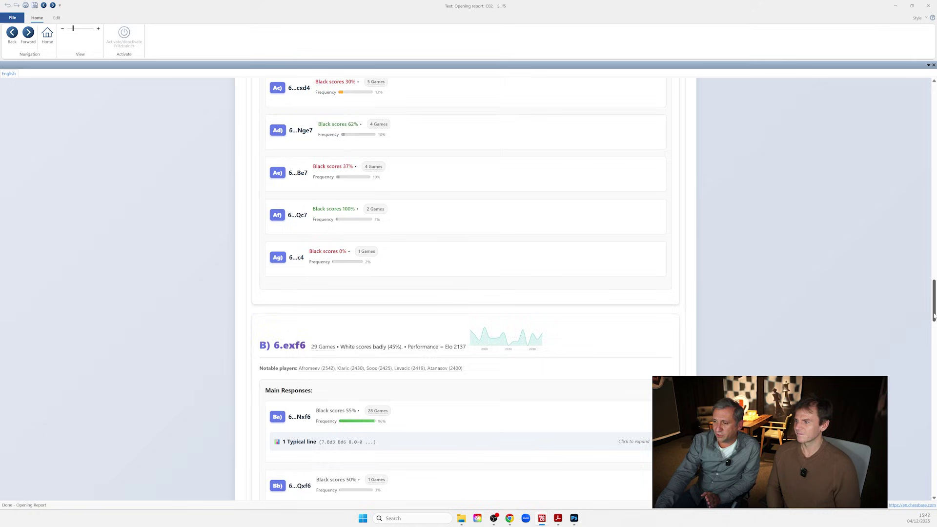
{"action": "left_click_drag", "start_coordinate": [934, 317], "coordinate": [918, 469]}
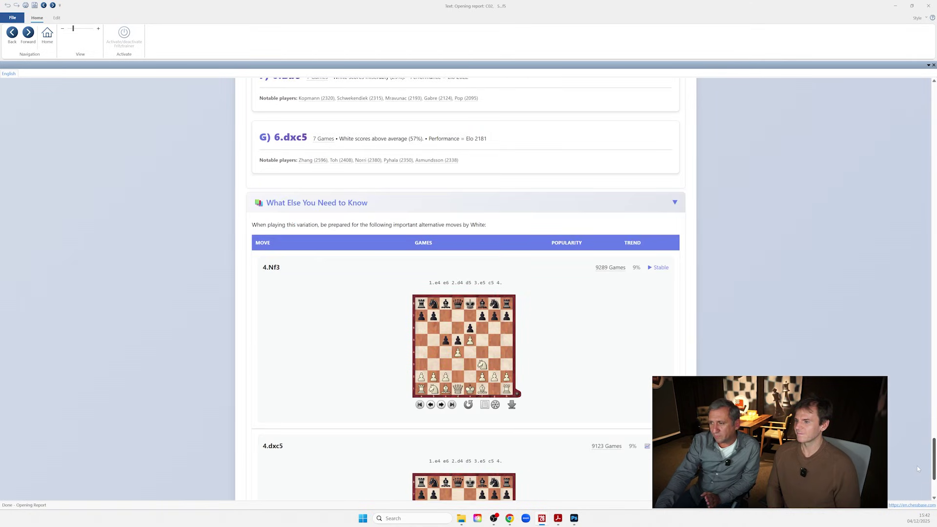
{"action": "scroll", "coordinate": [918, 469], "scroll_direction": "up", "scroll_amount": 2}
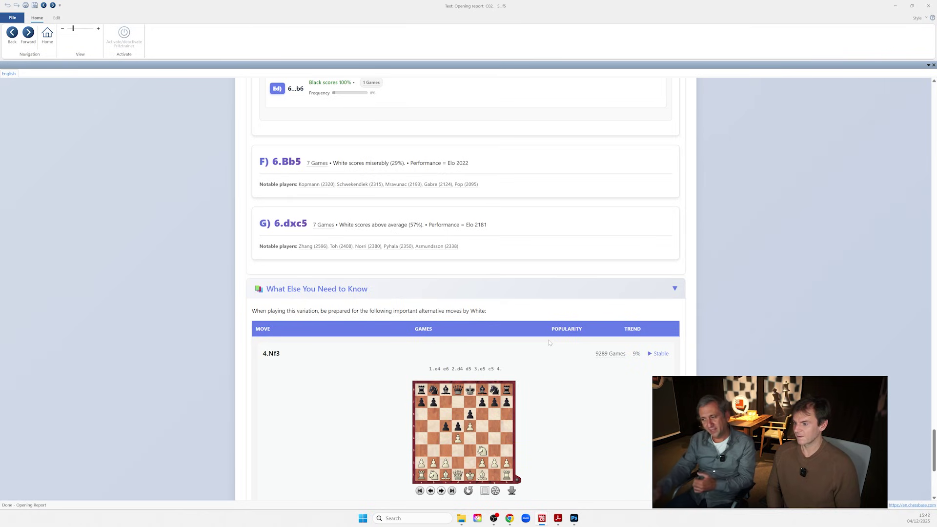
{"action": "scroll", "coordinate": [590, 414], "scroll_direction": "down", "scroll_amount": 2}
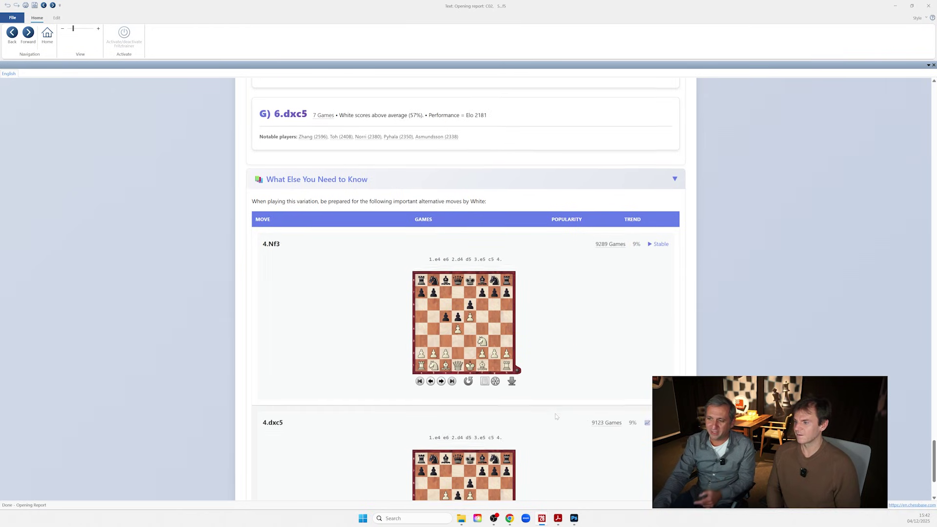